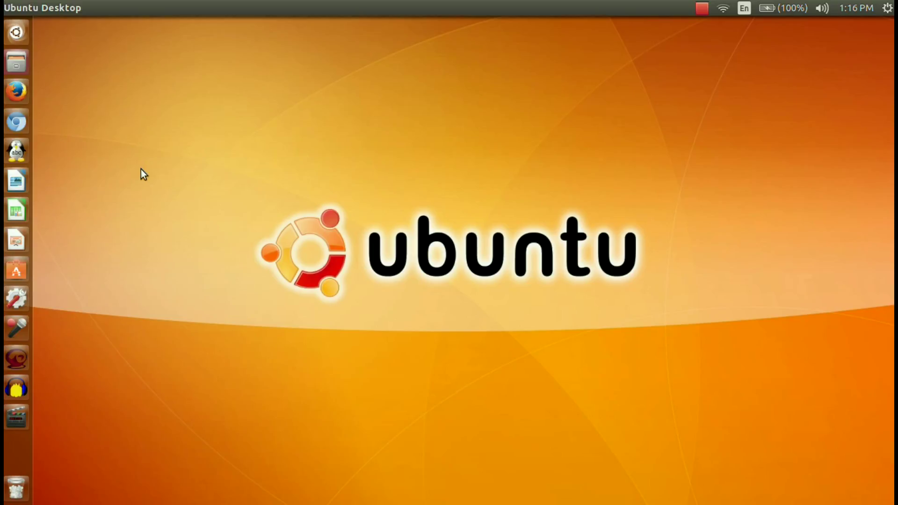
# - View the computer's system details overview and close it
pyautogui.click(887, 8)
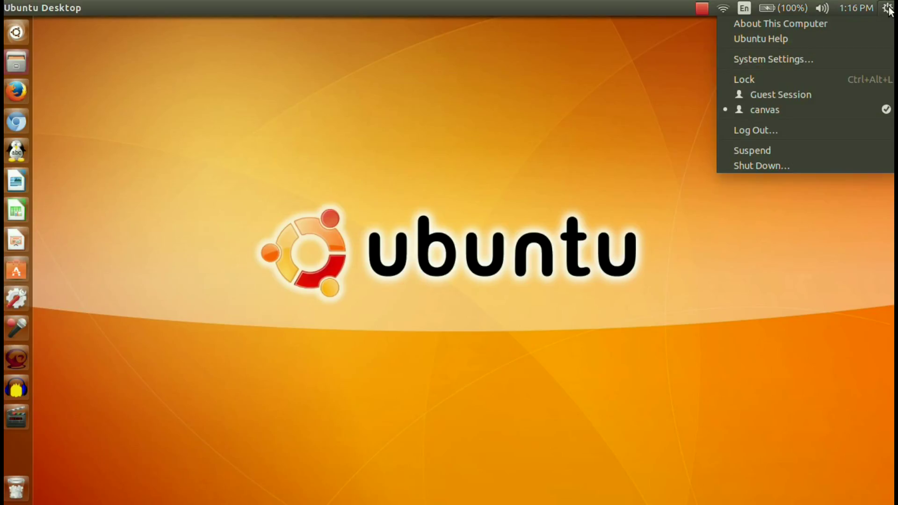
pyautogui.click(859, 24)
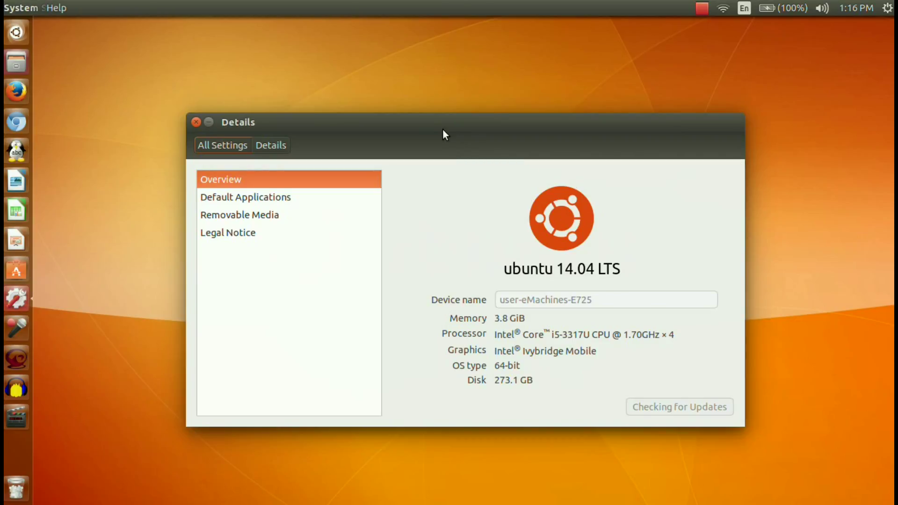
pyautogui.moveTo(431, 122); pyautogui.dragTo(405, 66)
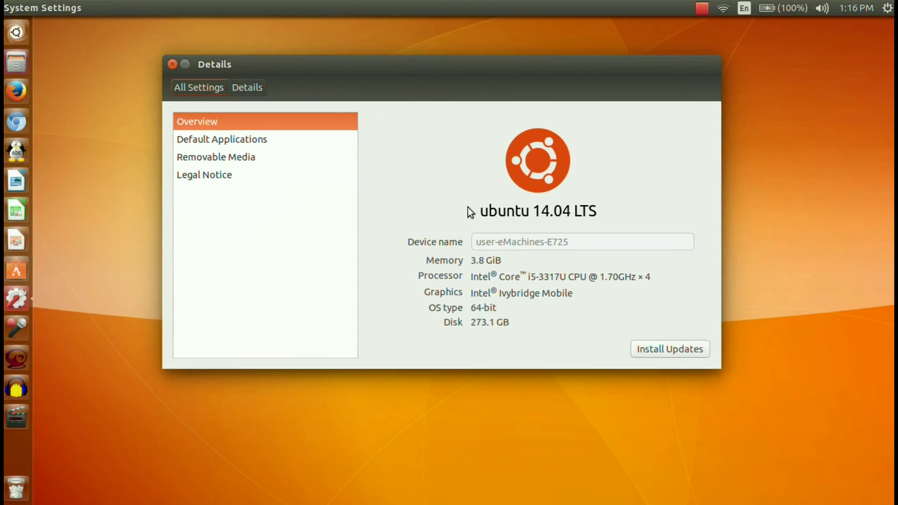
pyautogui.click(173, 64)
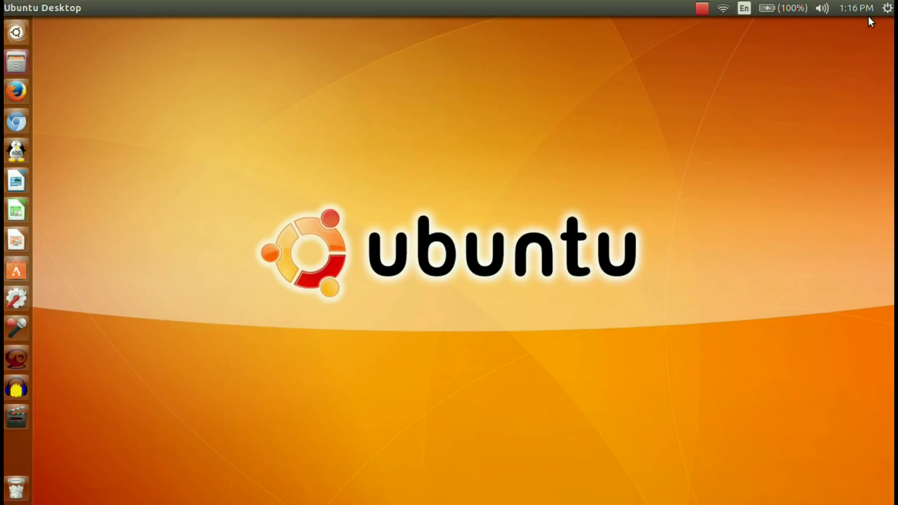
# - Add Malayalam as an input source in the Text Entry settings
pyautogui.click(744, 8)
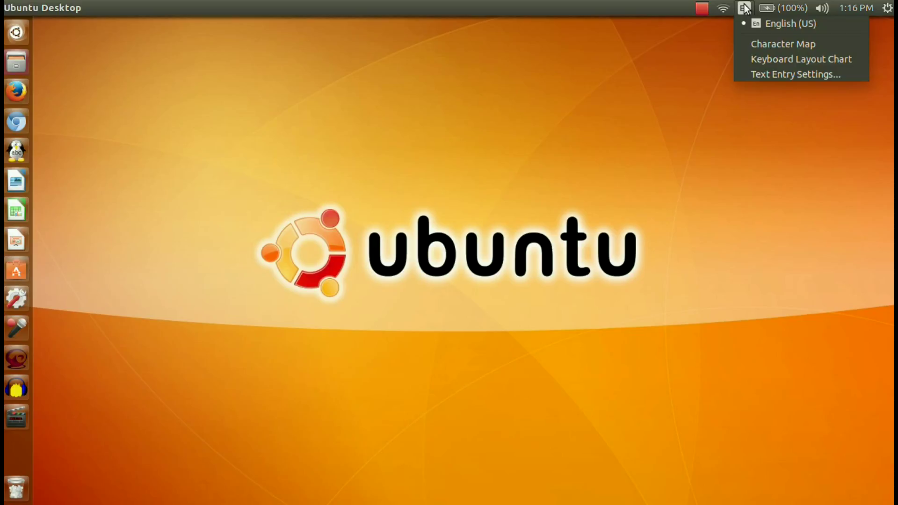
pyautogui.click(764, 75)
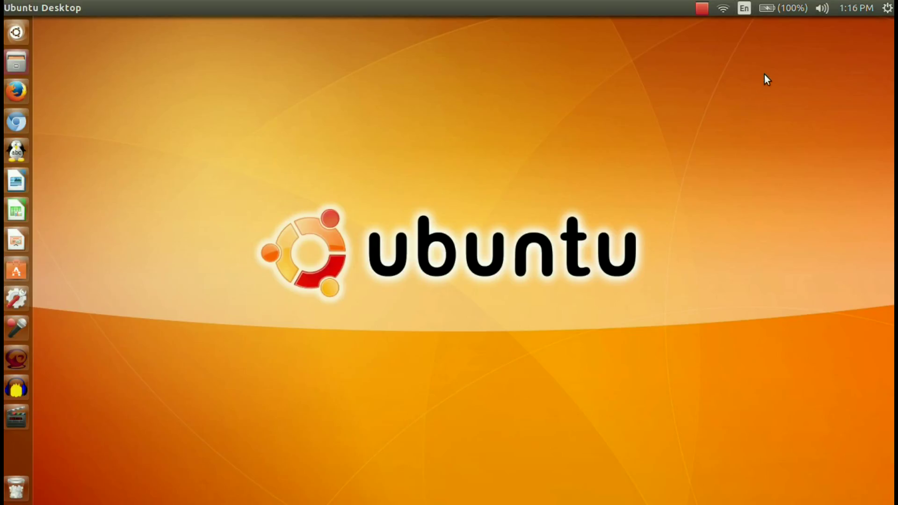
pyautogui.moveTo(431, 120); pyautogui.dragTo(433, 82)
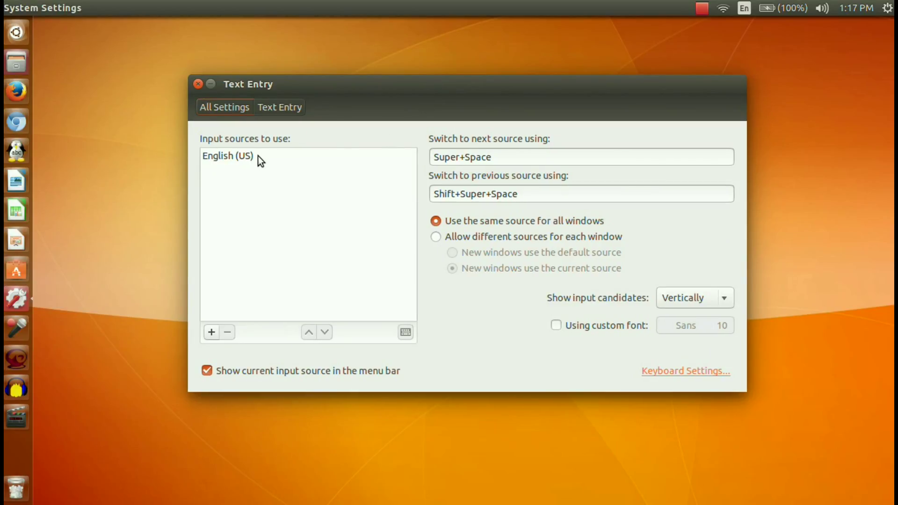
pyautogui.click(211, 333)
pyautogui.click(437, 336)
pyautogui.write('ma')
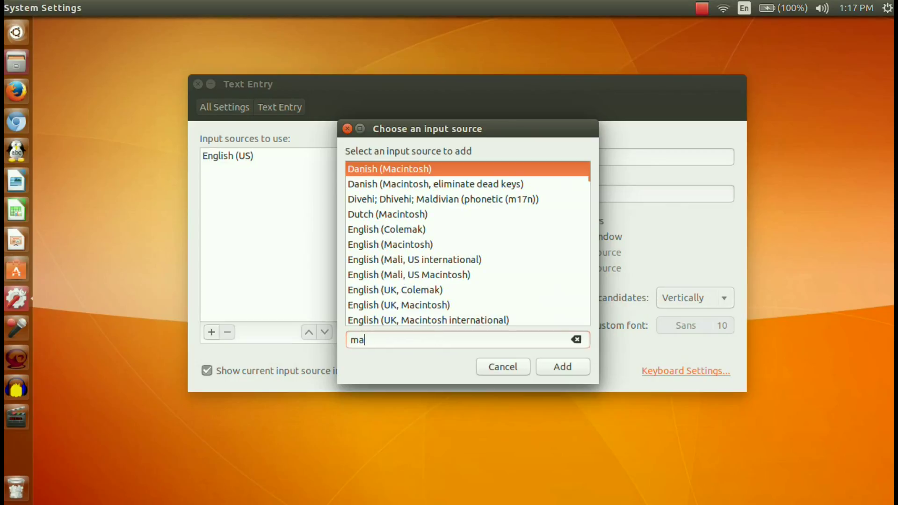
pyautogui.write('layalam')
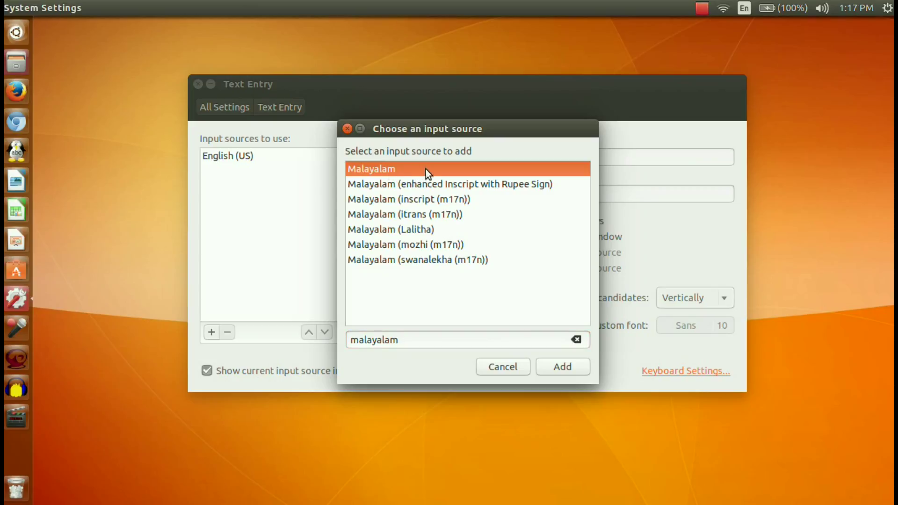
pyautogui.click(563, 366)
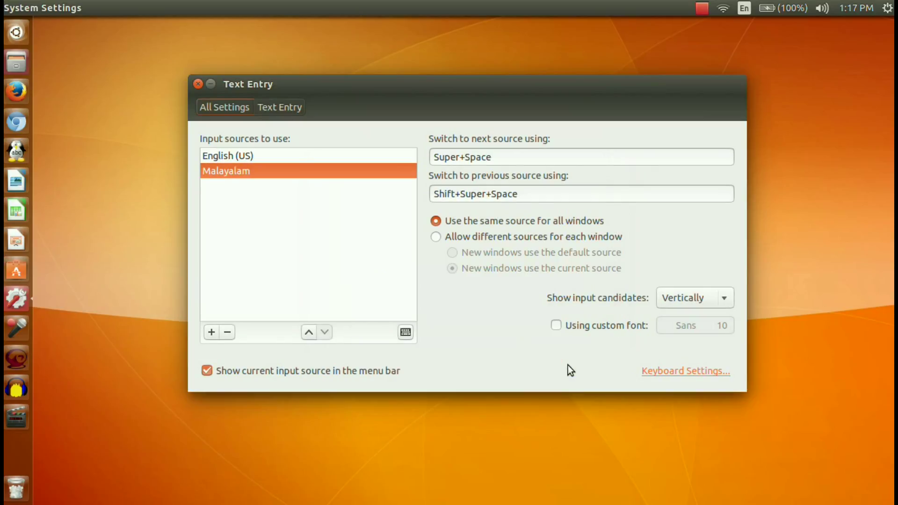
# - Try reordering the Malayalam and English (US) input sources up and down in the list
pyautogui.click(310, 332)
pyautogui.click(323, 333)
pyautogui.click(267, 151)
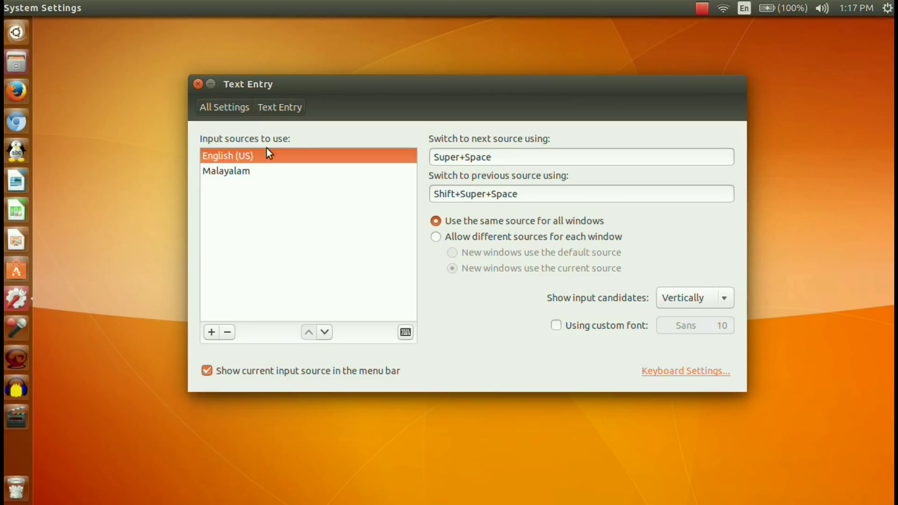
pyautogui.click(324, 332)
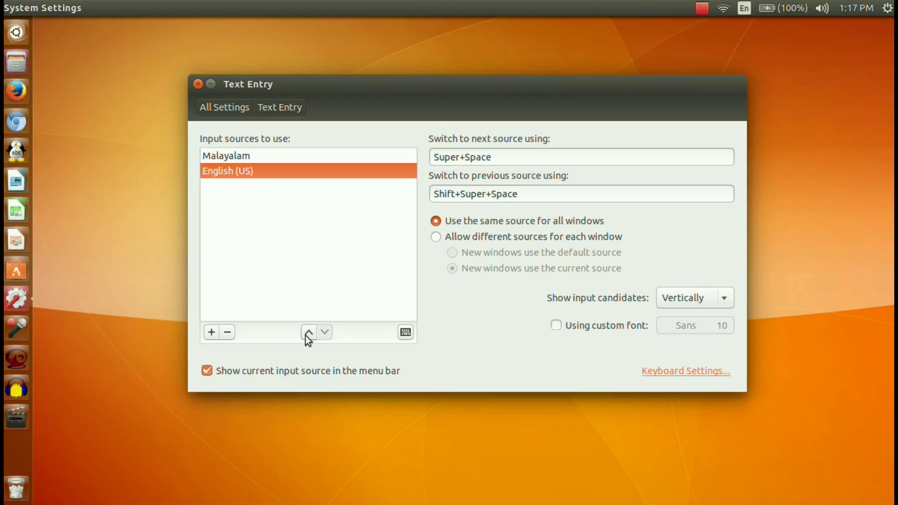
pyautogui.click(309, 333)
# - Show the keyboard layout chart of the Malayalam input source and maximize it
pyautogui.click(251, 173)
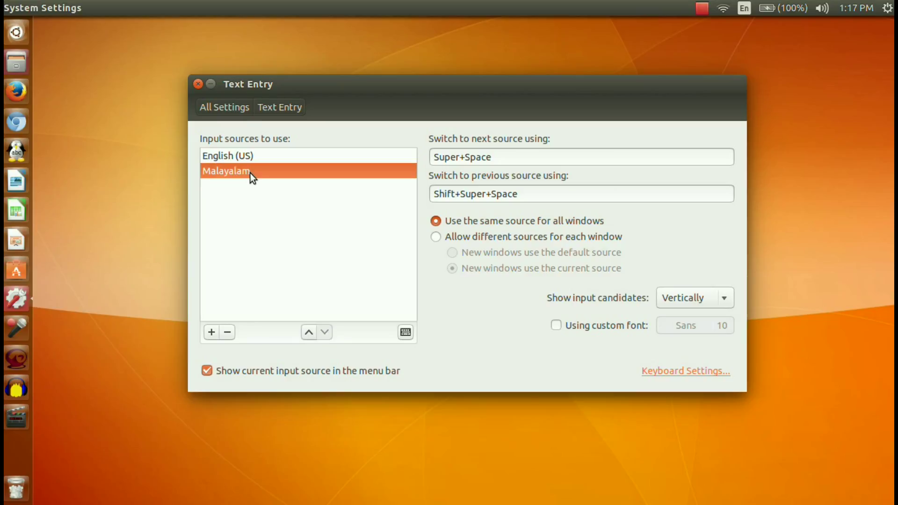
pyautogui.click(405, 332)
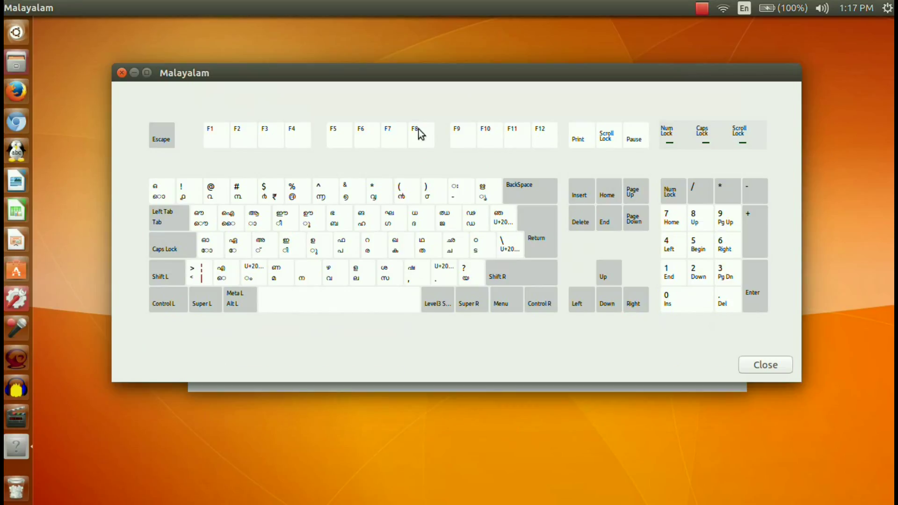
pyautogui.moveTo(420, 77); pyautogui.dragTo(424, 106)
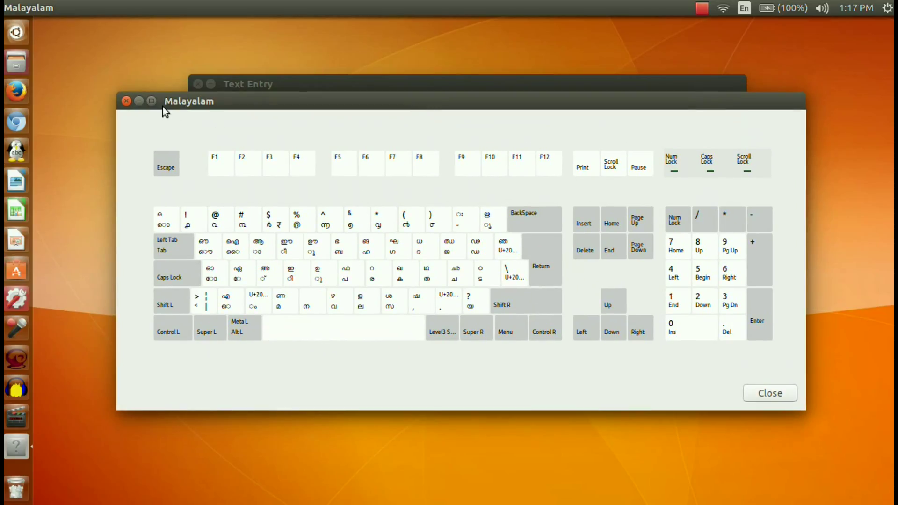
pyautogui.click(152, 101)
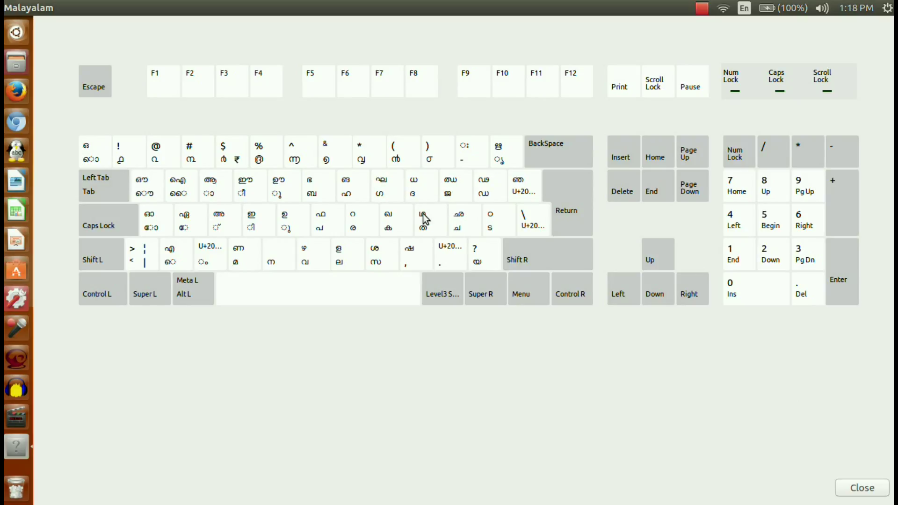
# - Test the upper letter row from Q to P, one key after another, on the Malayalam layout chart
pyautogui.press('q')
pyautogui.press('w')
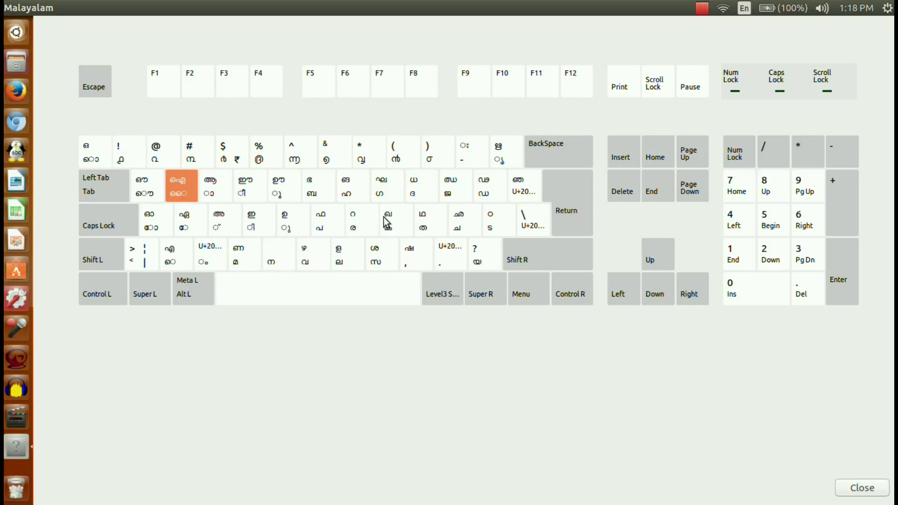
pyautogui.press('e')
pyautogui.press('r')
pyautogui.press('t')
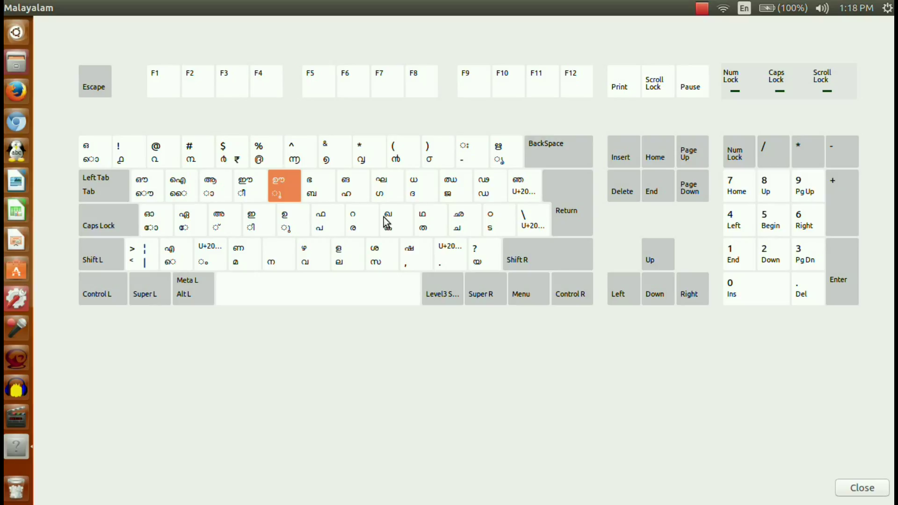
pyautogui.press('y')
pyautogui.press('u')
pyautogui.press('i')
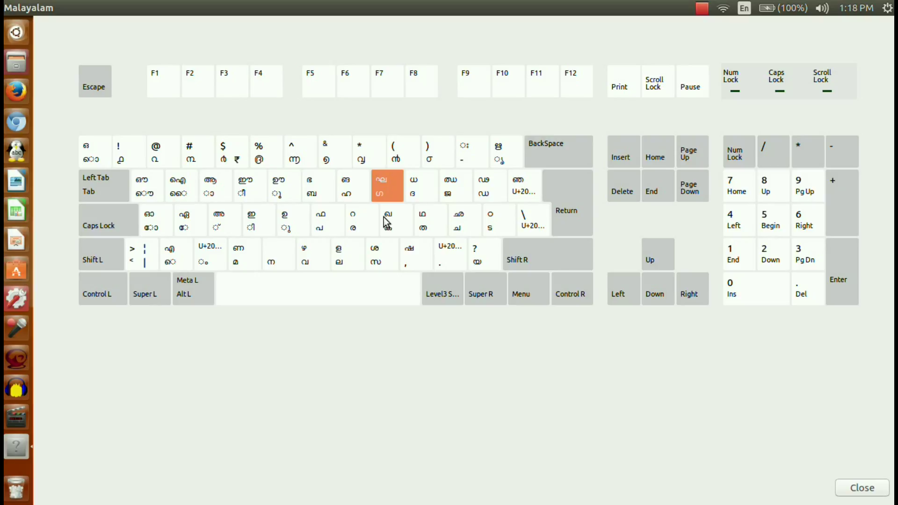
pyautogui.press('o')
pyautogui.press('p')
# - Test the shifted S, D and F characters on the Malayalam layout chart
pyautogui.press('shift')
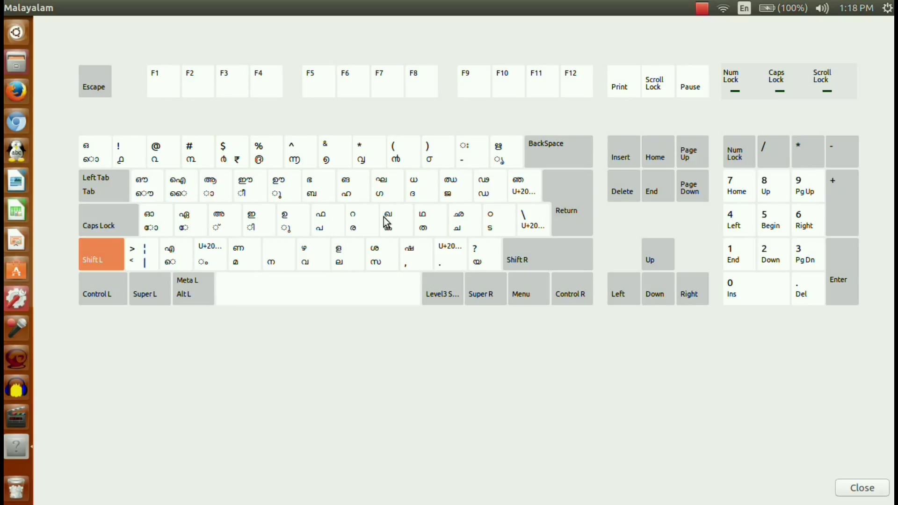
pyautogui.hotkey('shift', 's')
pyautogui.hotkey('shift', 'd')
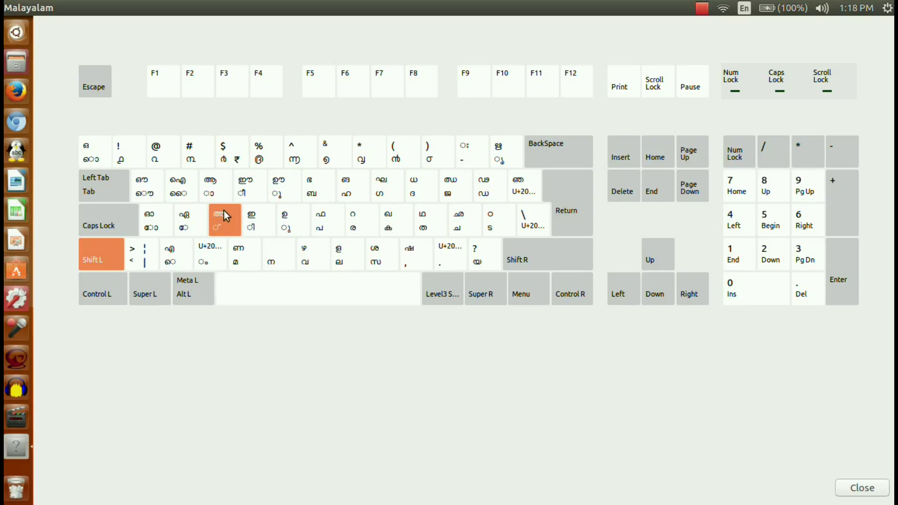
pyautogui.hotkey('shift', 'f')
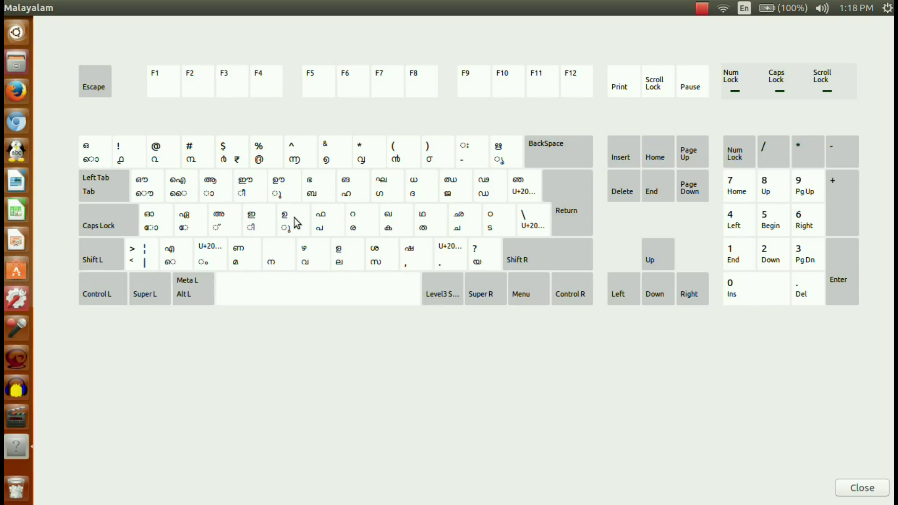
# - Test E, R and D plus the shifted D and E characters on the layout chart, and close the chart
pyautogui.press('e')
pyautogui.press('r')
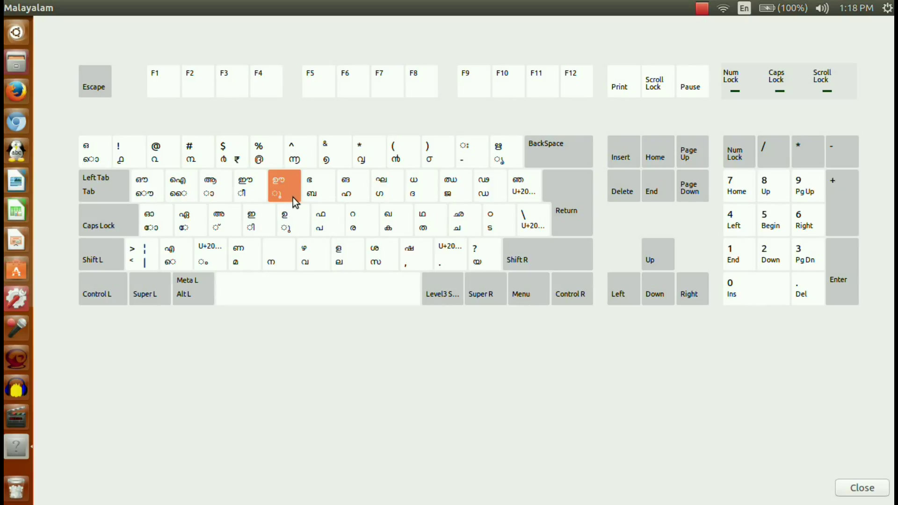
pyautogui.press('d')
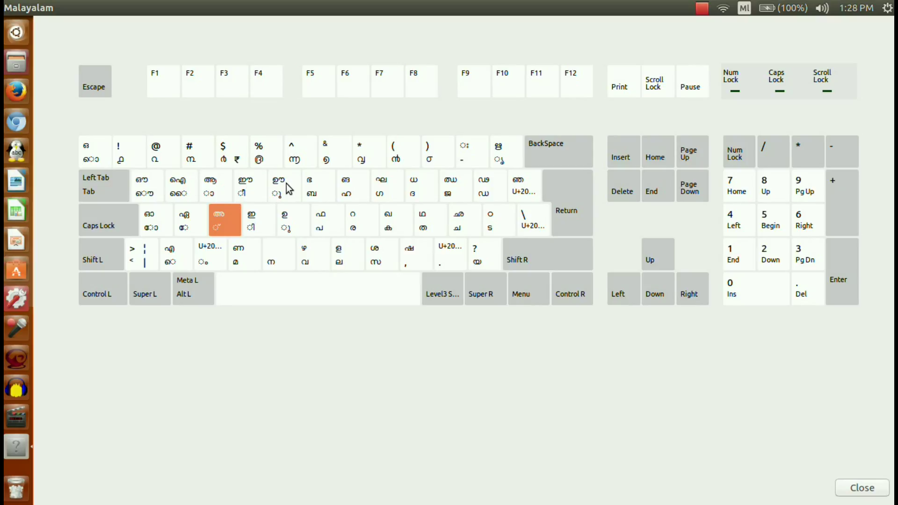
pyautogui.hotkey('shift', 'd')
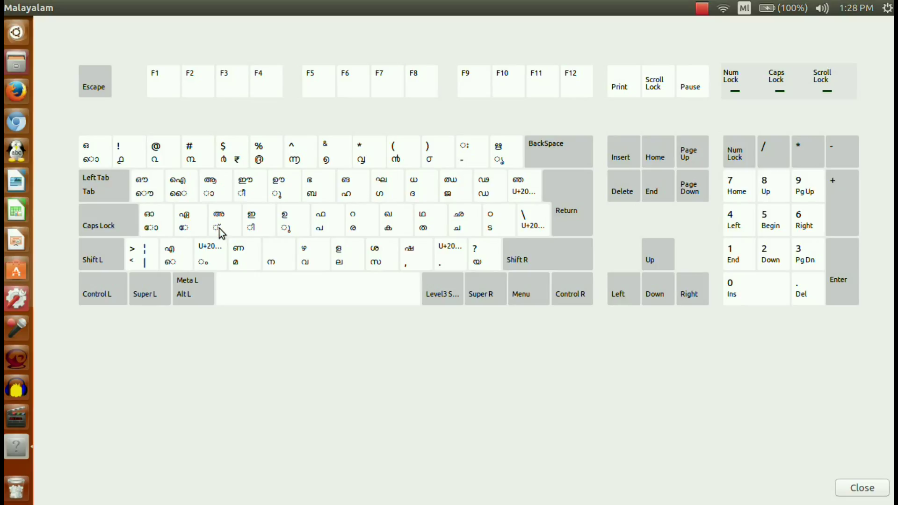
pyautogui.hotkey('shift', 'e')
pyautogui.doubleClick(207, 4)
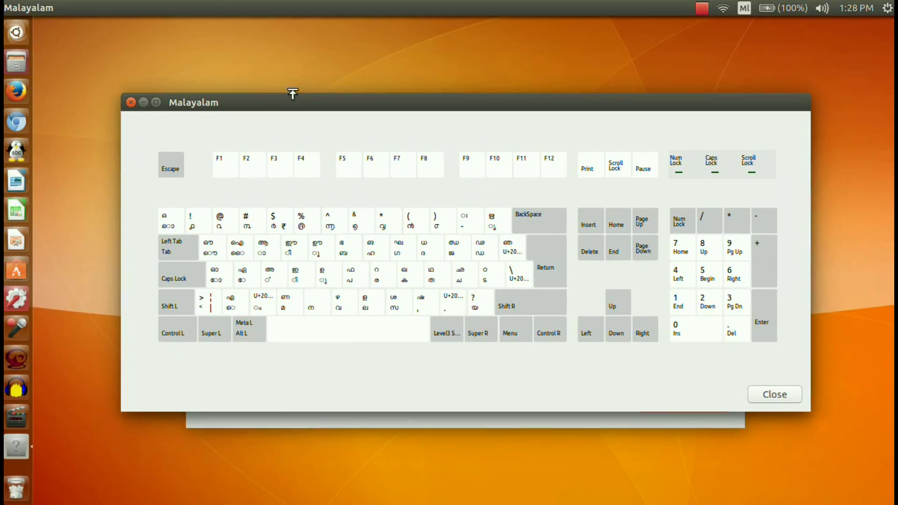
pyautogui.click(138, 102)
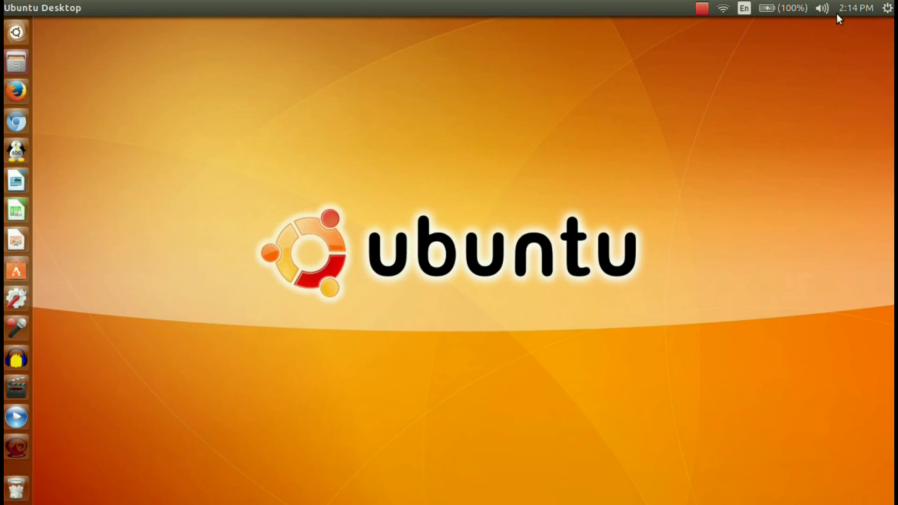
# - Switch the active input source to Malayalam
pyautogui.click(744, 9)
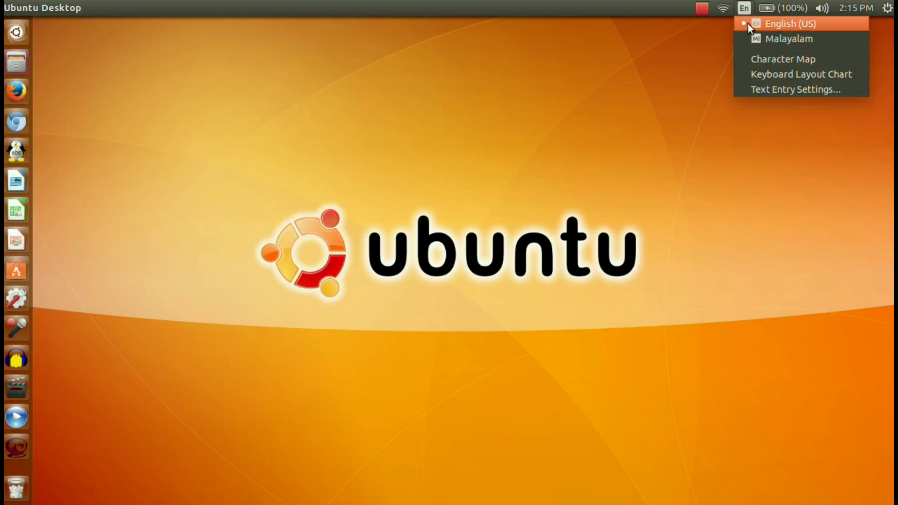
pyautogui.click(750, 37)
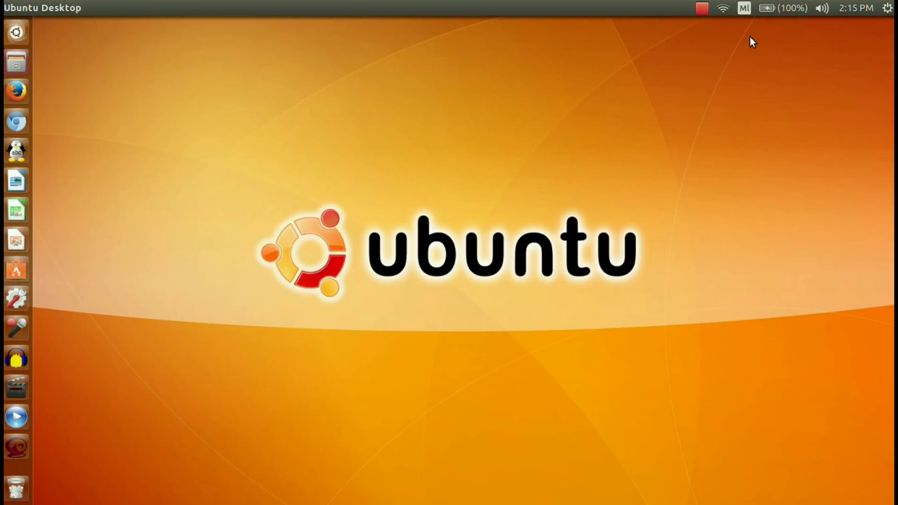
# - Open a new document in LibreOffice Writer and set its font to Rachana
pyautogui.click(14, 183)
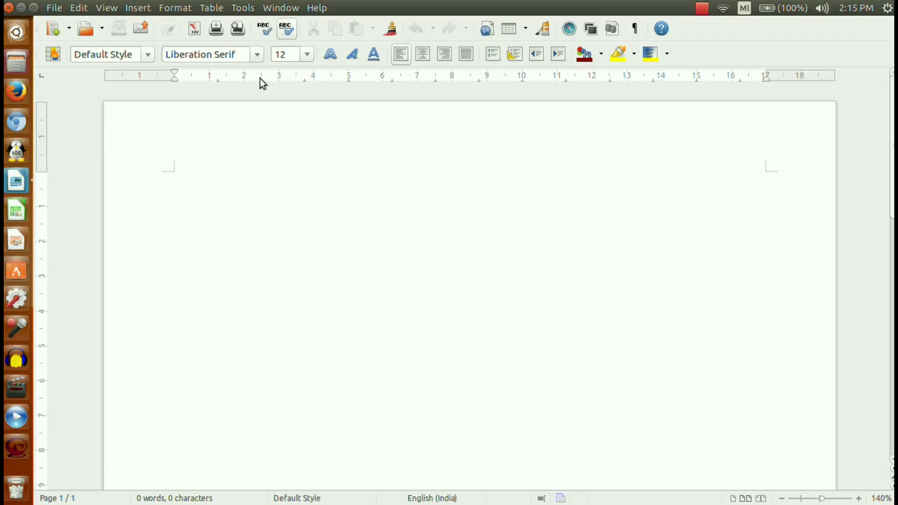
pyautogui.click(257, 54)
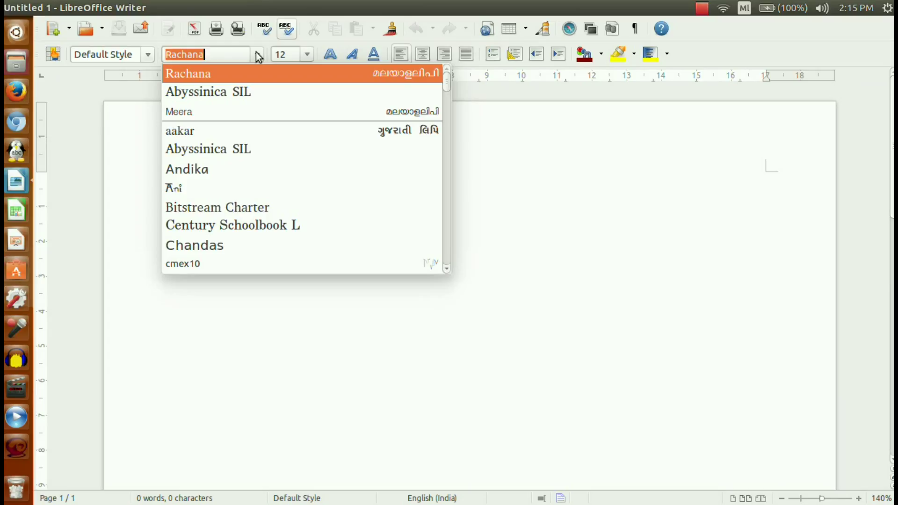
pyautogui.click(246, 77)
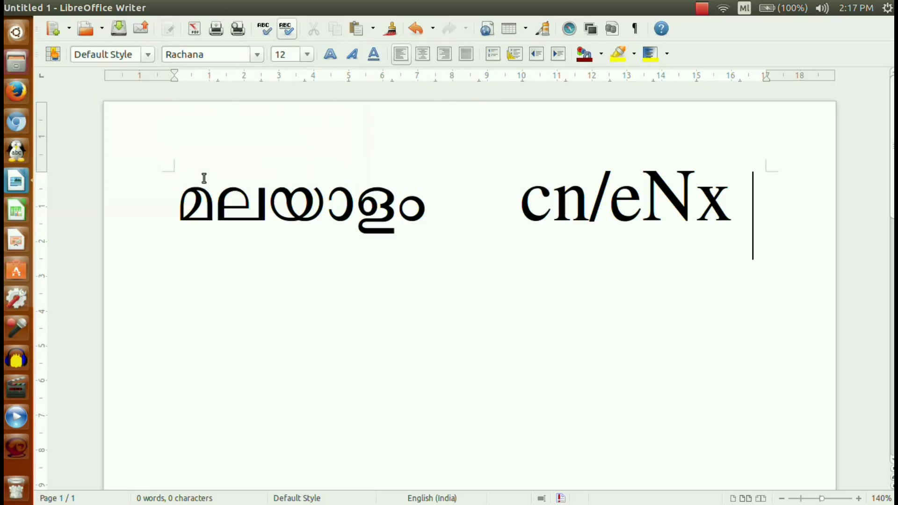
# - Shrink the Writer window and place the Malayalam keyboard layout chart below it
pyautogui.doubleClick(215, 15)
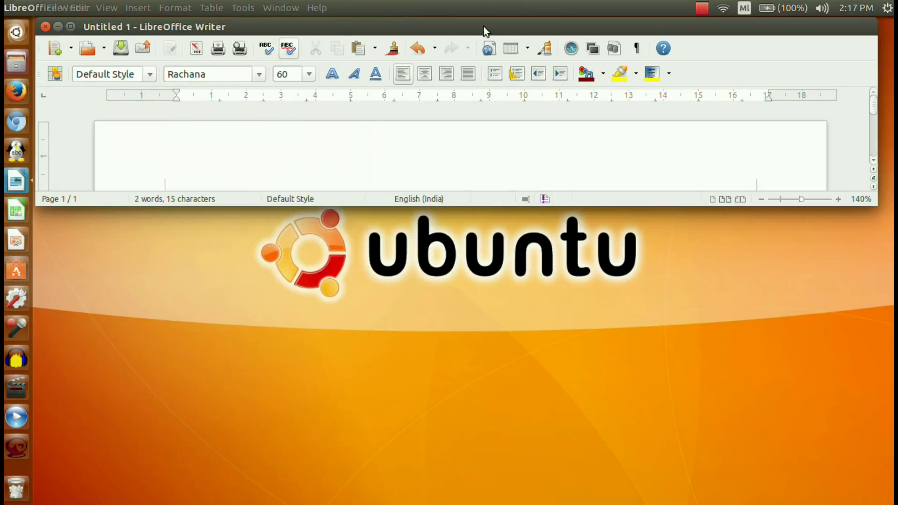
pyautogui.click(745, 7)
pyautogui.click(755, 71)
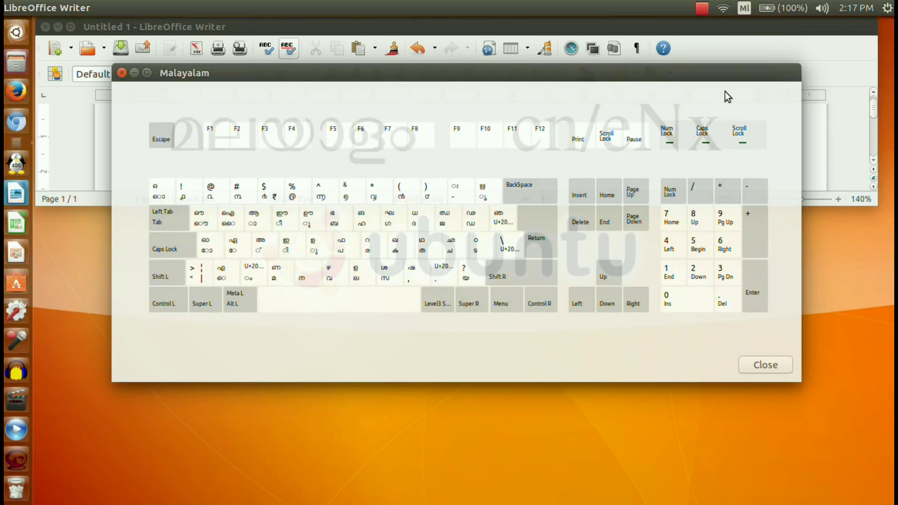
pyautogui.moveTo(446, 77); pyautogui.dragTo(418, 215)
# - Test the key sequence cn/eNx for the word മലയാളം on the Malayalam layout chart
pyautogui.press('c')
pyautogui.press('n')
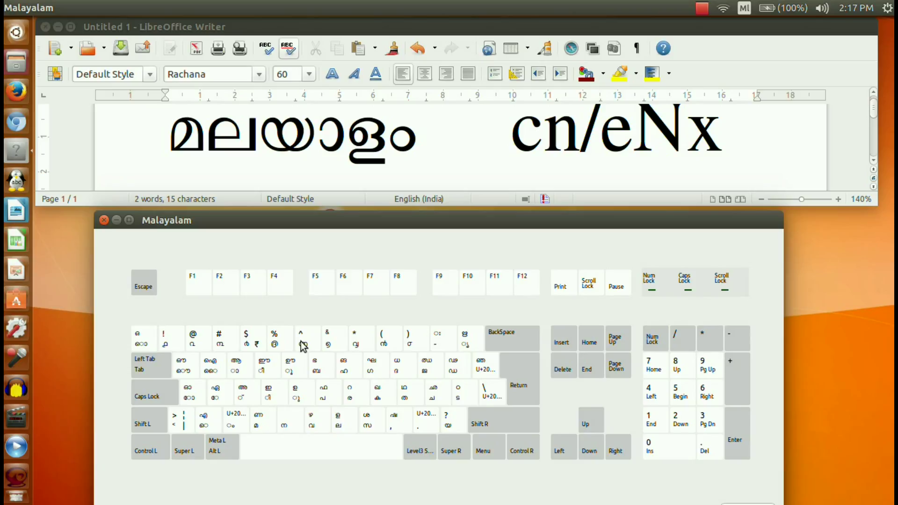
pyautogui.press('/')
pyautogui.press('e')
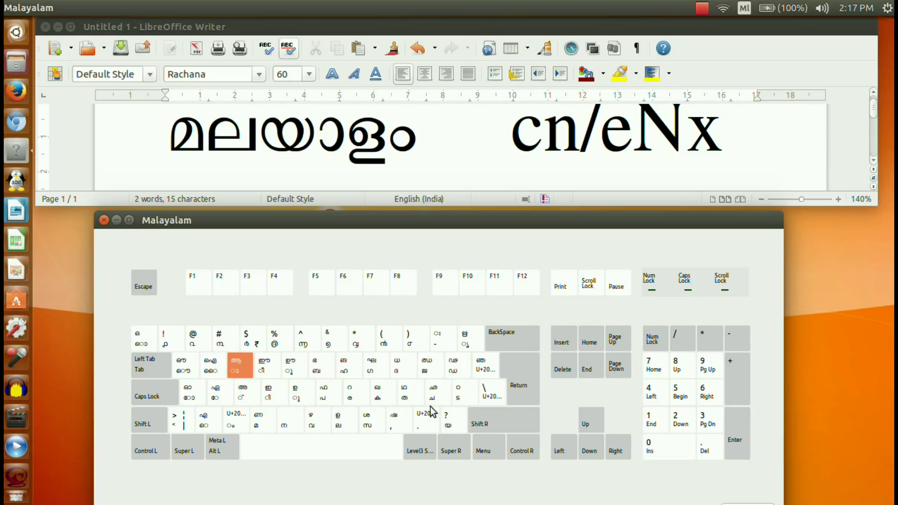
pyautogui.hotkey('shift', 'n')
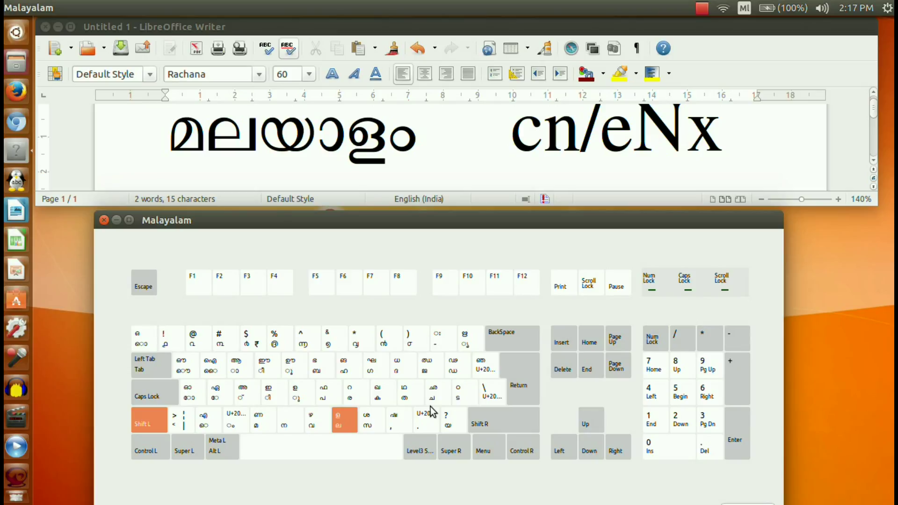
pyautogui.press('x')
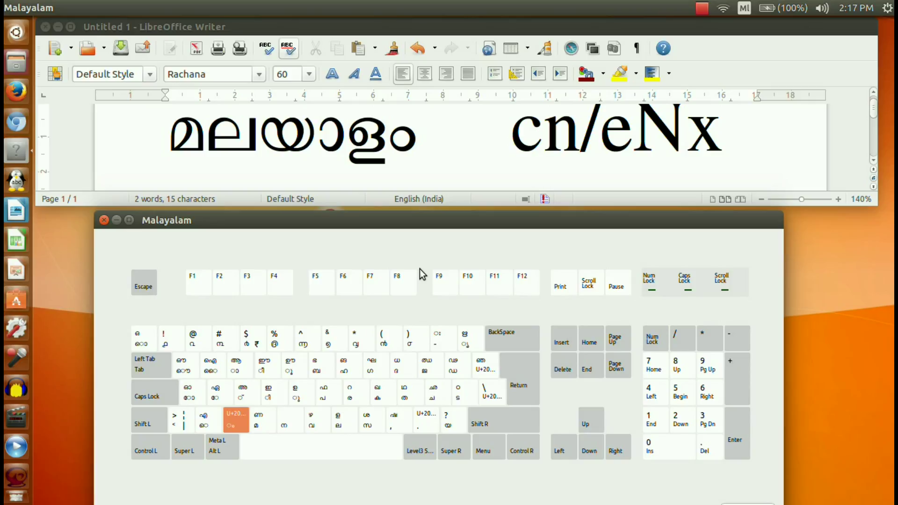